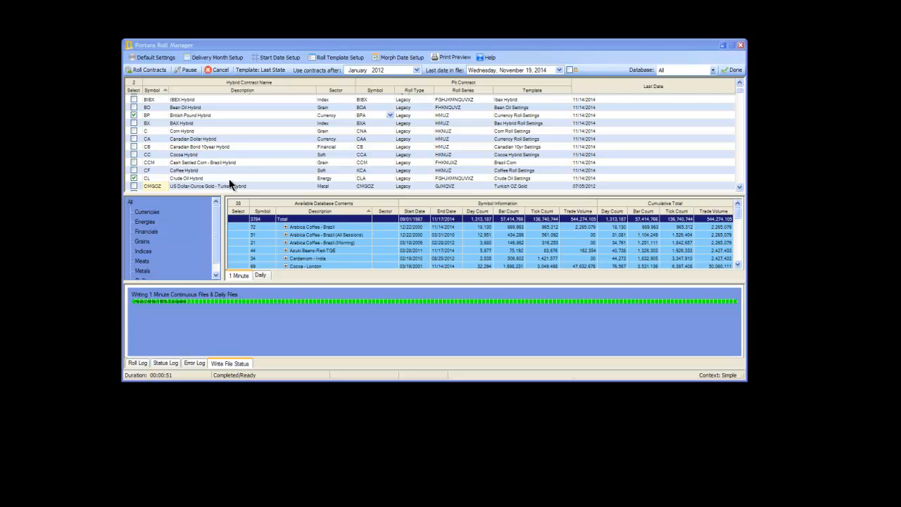
Step: Roll the British Pound and Crude Oil hybrid contracts and open the intraday Compression Manager
{"action": "left_click", "coordinate": [147, 68]}
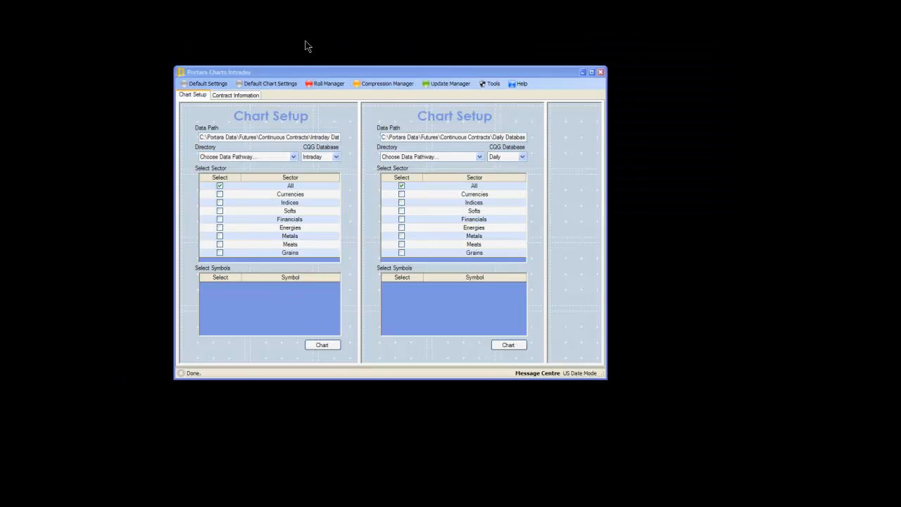
{"action": "left_click", "coordinate": [396, 84]}
{"action": "left_click", "coordinate": [396, 83]}
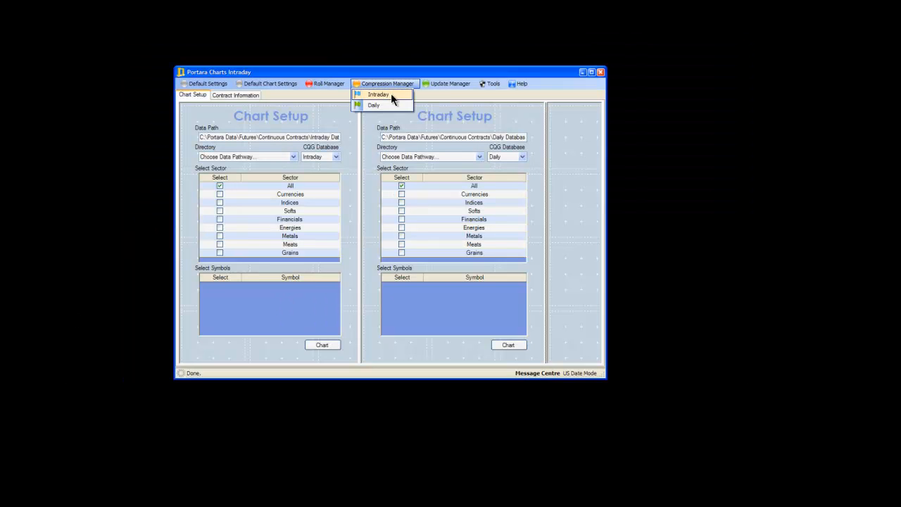
{"action": "left_click", "coordinate": [391, 93]}
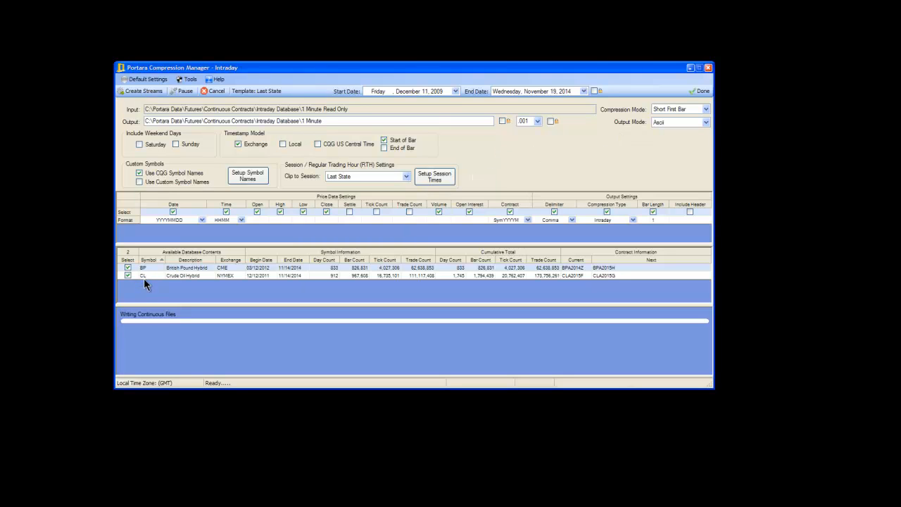
Step: Review the regular trading hours session times for British Pound and Crude Oil and leave them without saving
{"action": "left_click", "coordinate": [439, 179]}
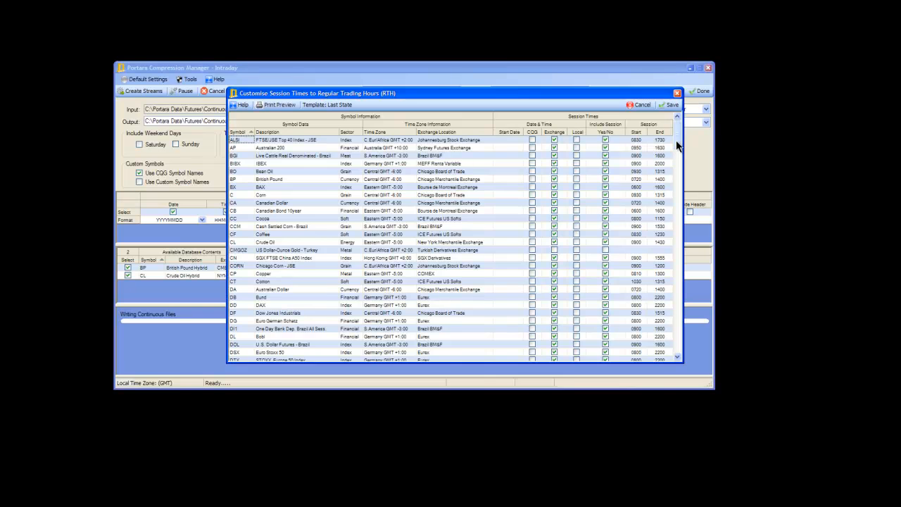
{"action": "scroll", "coordinate": [456, 215], "scroll_direction": "down", "scroll_amount": 8}
{"action": "scroll", "coordinate": [262, 275], "scroll_direction": "up", "scroll_amount": 5}
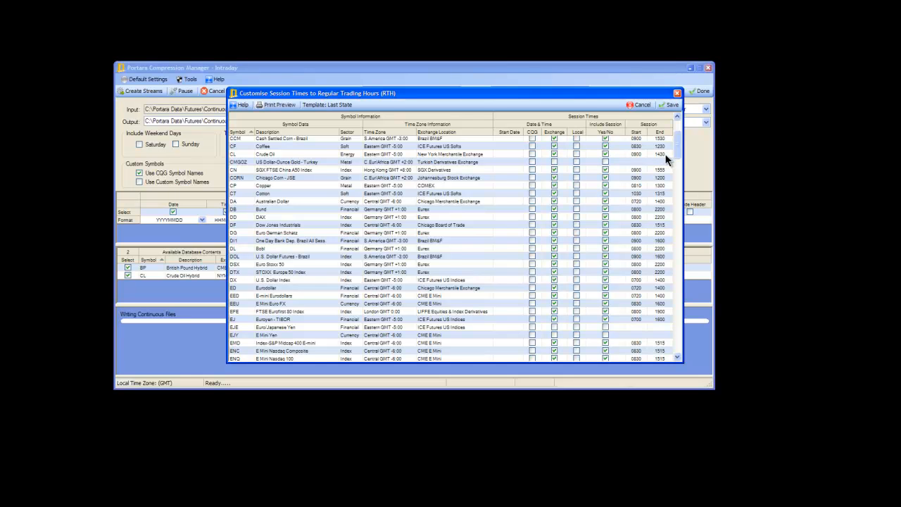
{"action": "left_click", "coordinate": [642, 105]}
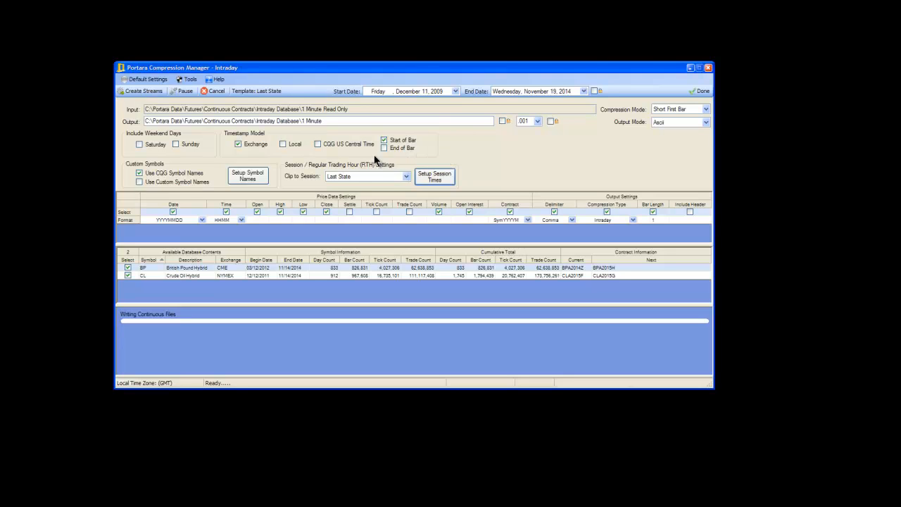
Step: Create the 1 minute intraday streams for BP and CL and finish with the Compression Manager
{"action": "left_click", "coordinate": [145, 91]}
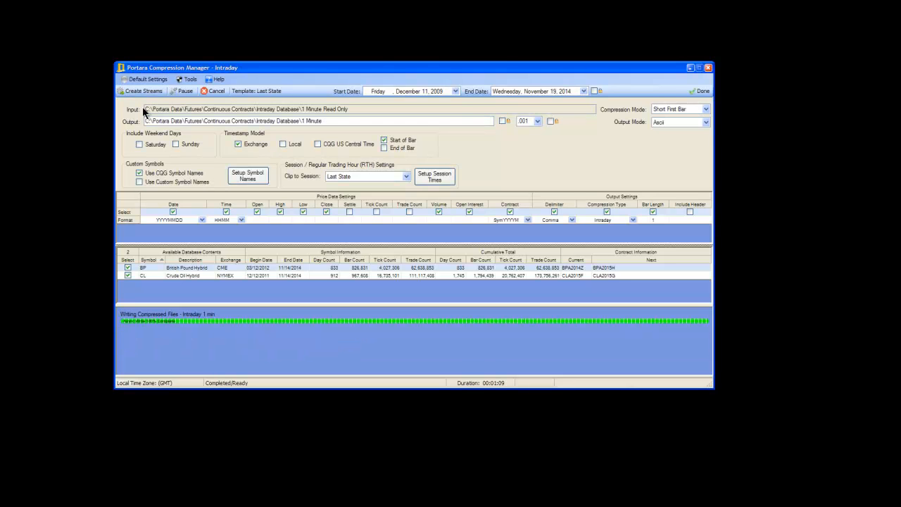
{"action": "left_click", "coordinate": [43, 503]}
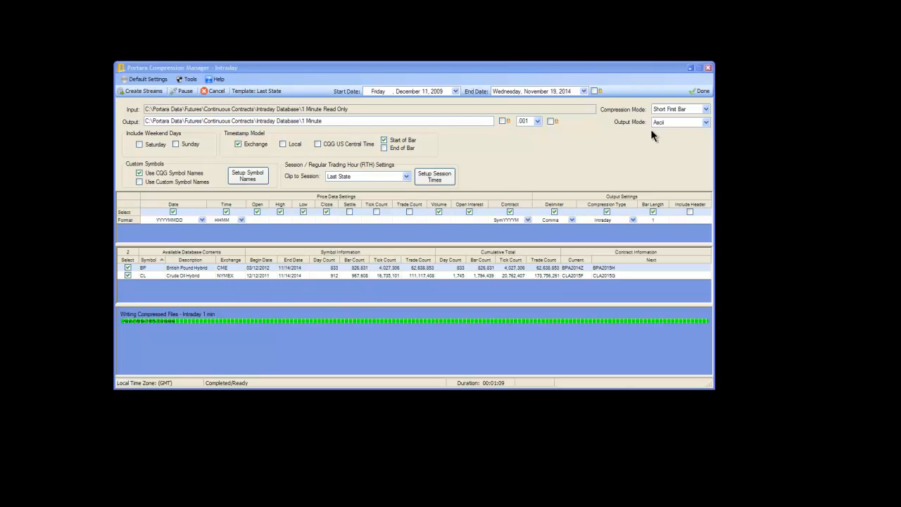
{"action": "left_click", "coordinate": [700, 91]}
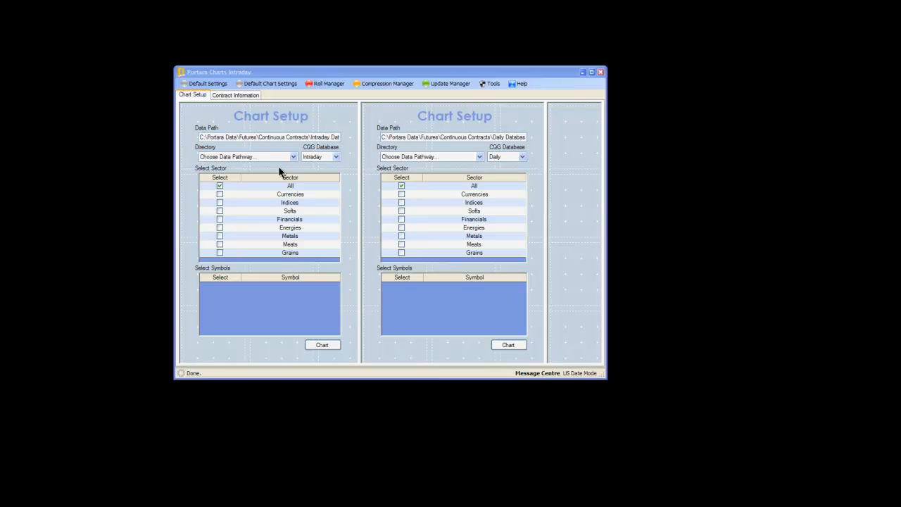
Step: Open the Roll Manager and arrange it alongside the 1 Minute output folder window
{"action": "left_click", "coordinate": [326, 83]}
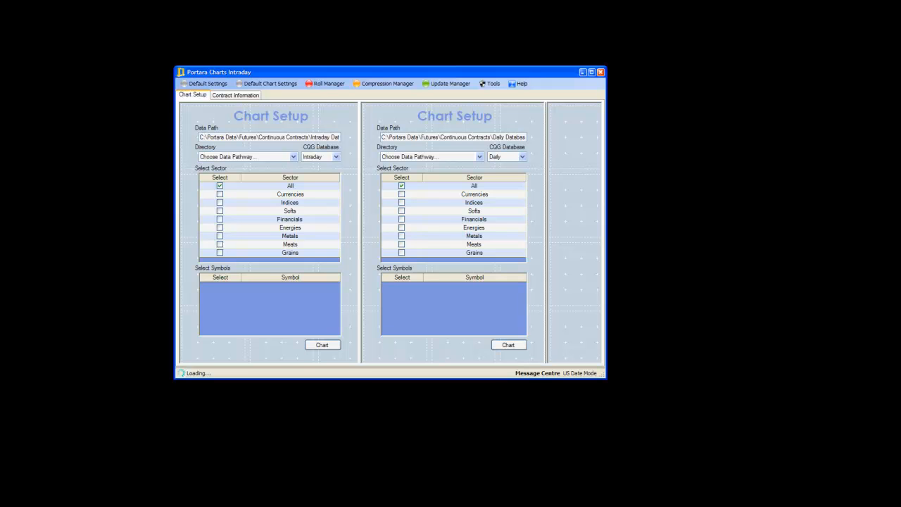
{"action": "left_click_drag", "start_coordinate": [1, 158], "coordinate": [756, 126]}
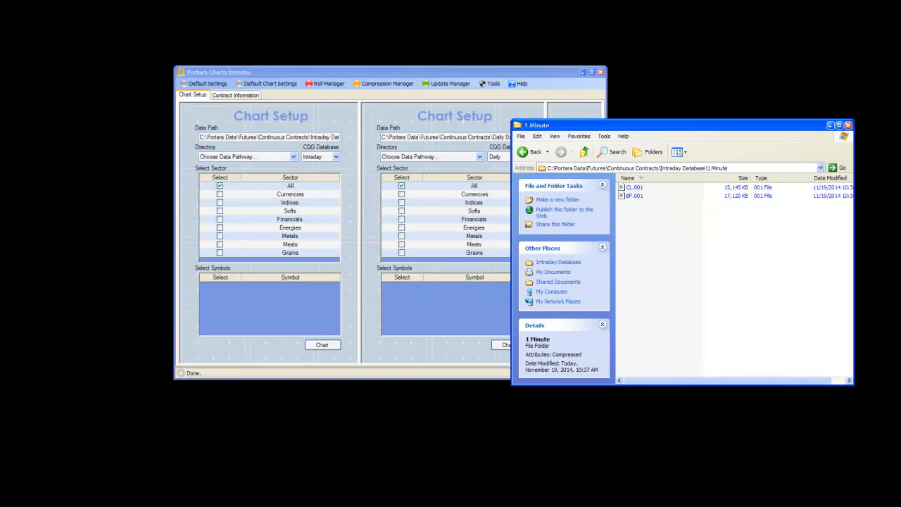
{"action": "left_click_drag", "start_coordinate": [1, 48], "coordinate": [495, 58]}
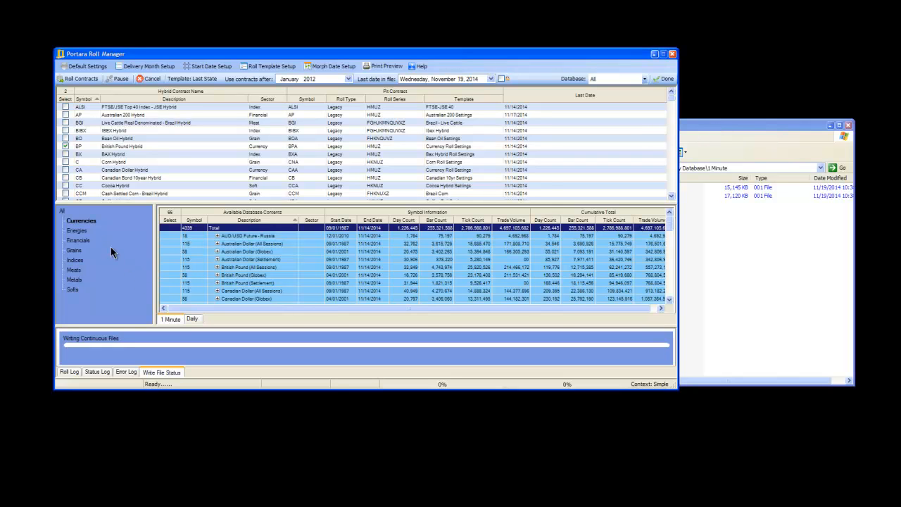
Step: Display the actual 1 minute data for contract BPA2014Z from the British Pound (All Sessions) database contents
{"action": "left_click", "coordinate": [263, 254]}
{"action": "scroll", "coordinate": [265, 265], "scroll_direction": "down", "scroll_amount": 1}
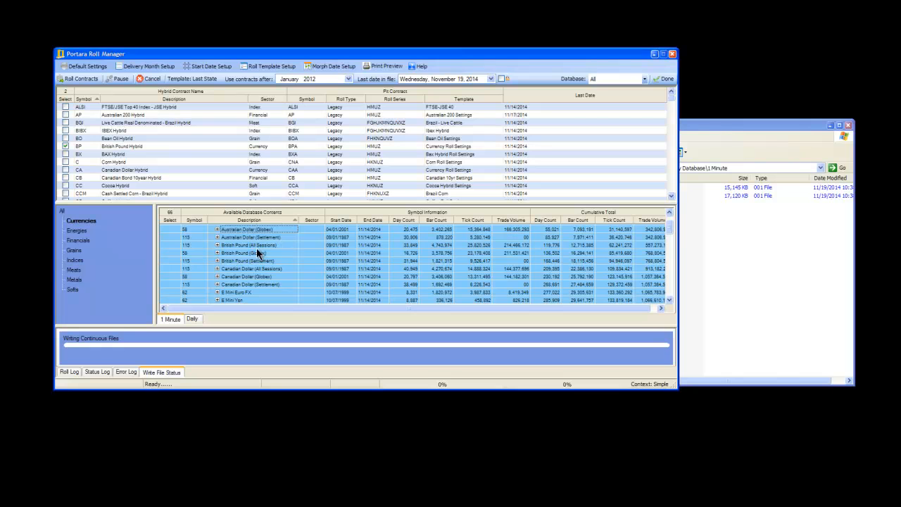
{"action": "left_click", "coordinate": [218, 246]}
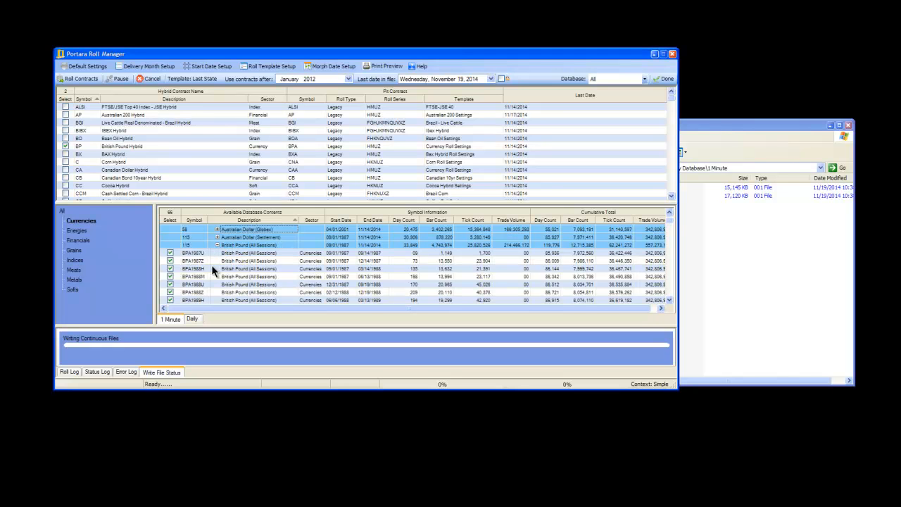
{"action": "left_click_drag", "start_coordinate": [670, 223], "coordinate": [669, 271]}
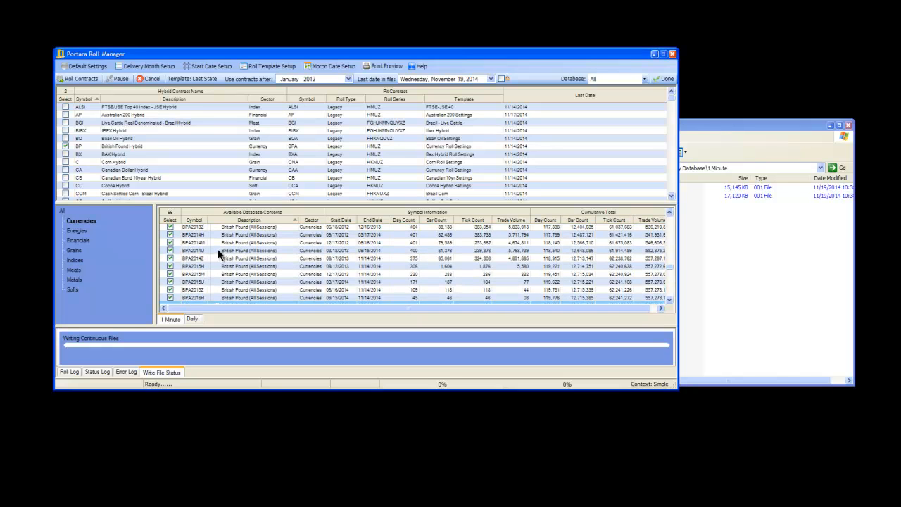
{"action": "right_click", "coordinate": [202, 260]}
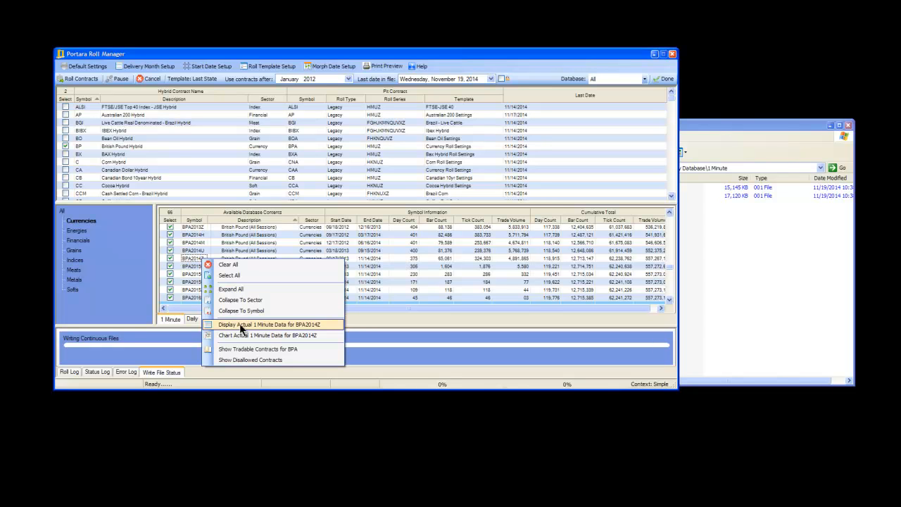
{"action": "left_click", "coordinate": [279, 324]}
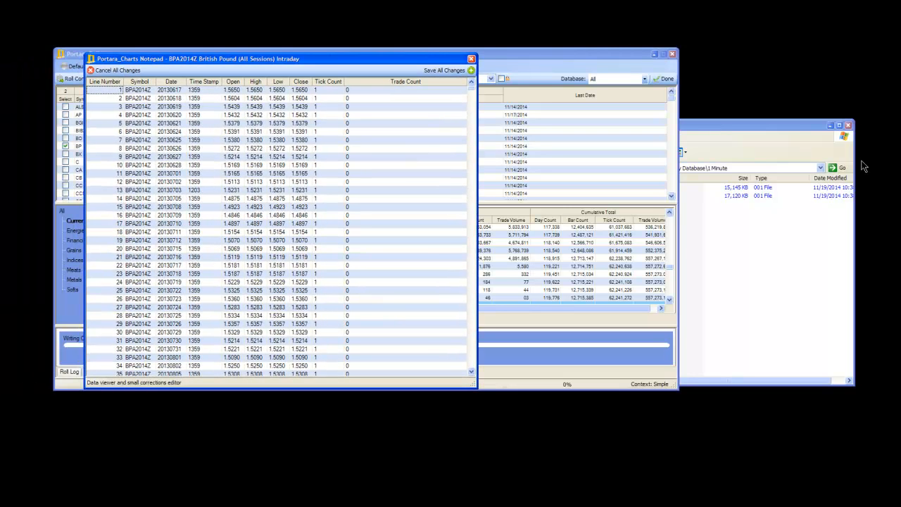
Step: Open BP.001 from the 1 Minute folder and highlight its 20141114 row time-stamped 1357
{"action": "double_click", "coordinate": [776, 125]}
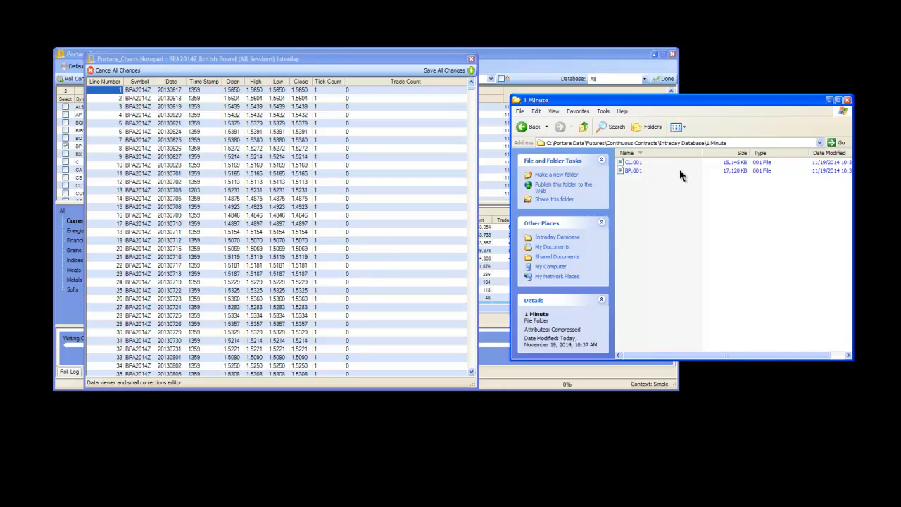
{"action": "left_click", "coordinate": [629, 171]}
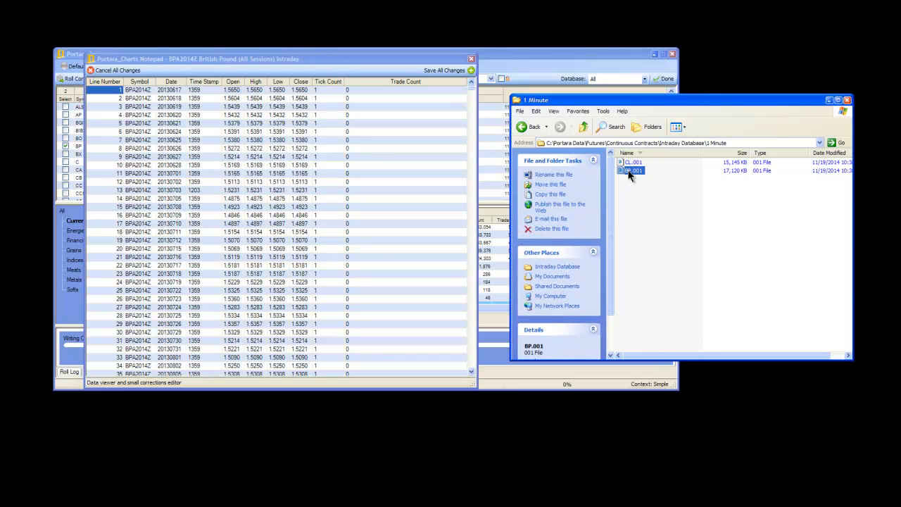
{"action": "double_click", "coordinate": [628, 172]}
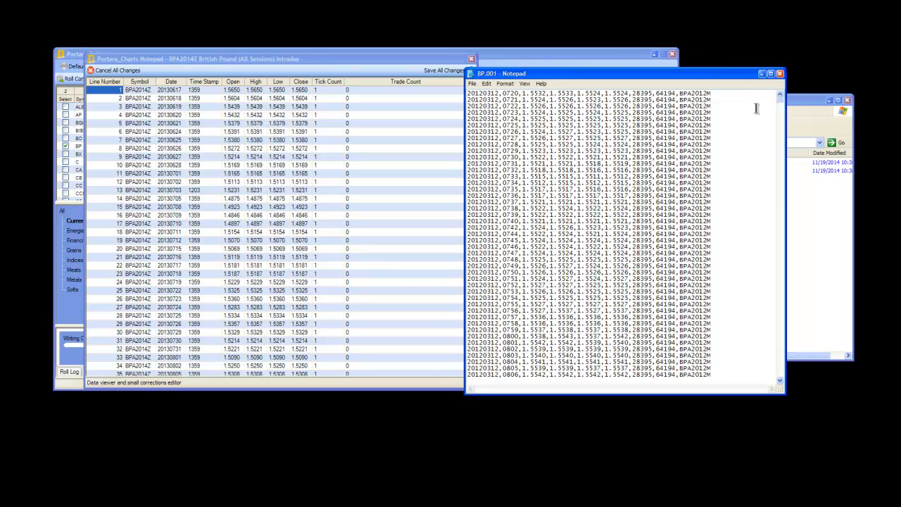
{"action": "left_click_drag", "start_coordinate": [780, 102], "coordinate": [765, 376]}
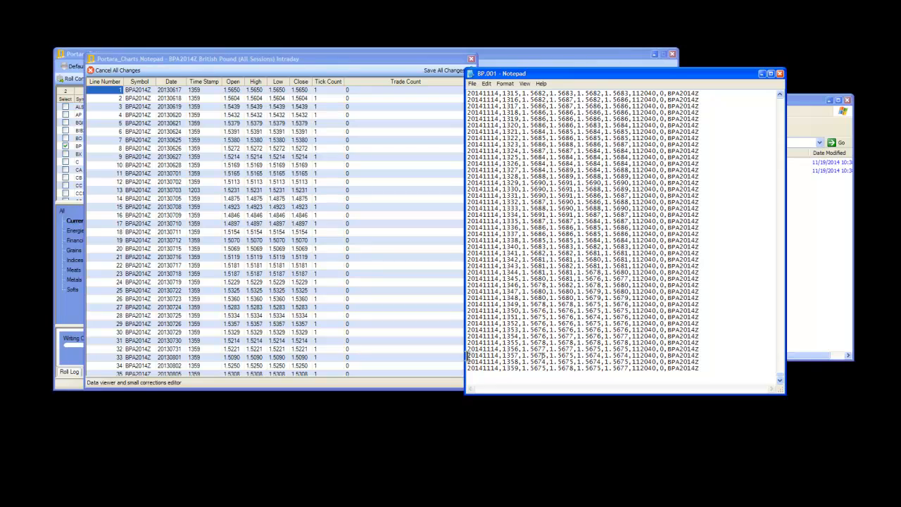
{"action": "left_click_drag", "start_coordinate": [466, 355], "coordinate": [466, 362]}
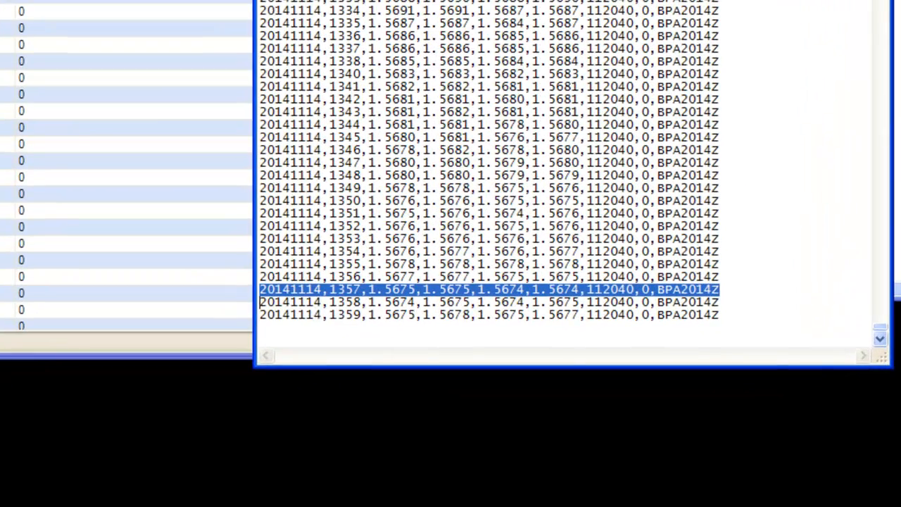
Step: Examine the BPA2014Z source rows for 20141114 around 1357 to 1359 against the end of BP.001
{"action": "left_click_drag", "start_coordinate": [141, 0], "coordinate": [84, 34]}
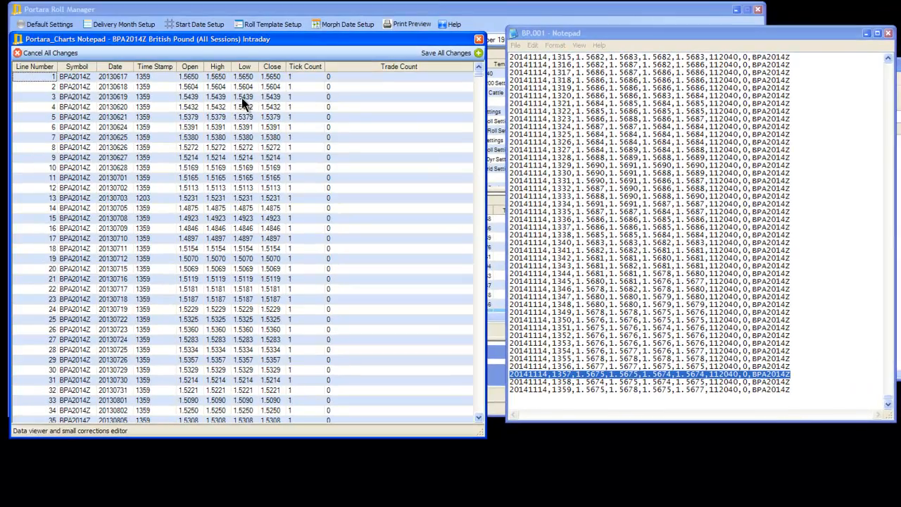
{"action": "left_click_drag", "start_coordinate": [480, 76], "coordinate": [469, 416]}
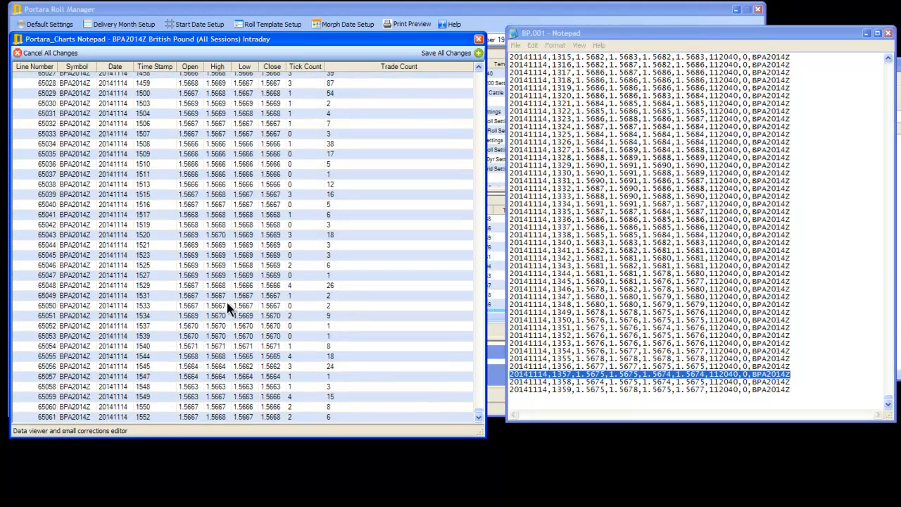
{"action": "scroll", "coordinate": [166, 291], "scroll_direction": "up", "scroll_amount": 19}
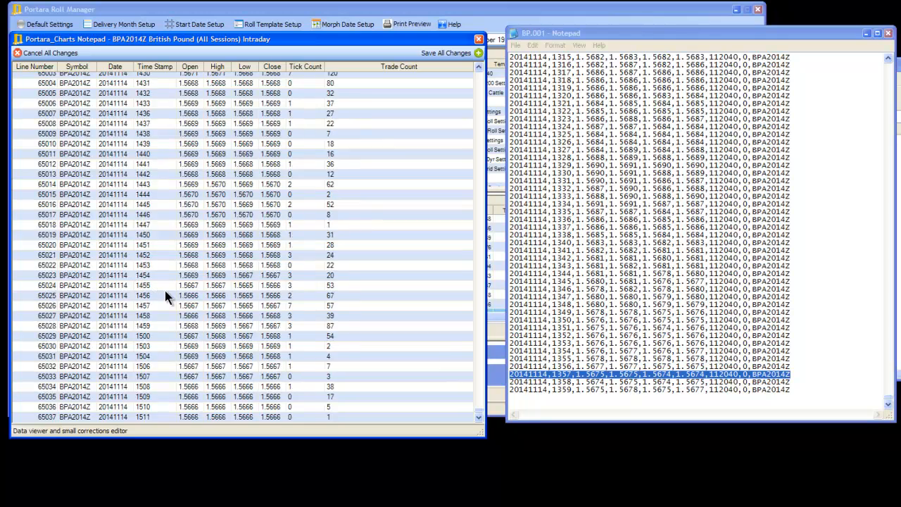
{"action": "scroll", "coordinate": [165, 291], "scroll_direction": "up", "scroll_amount": 6}
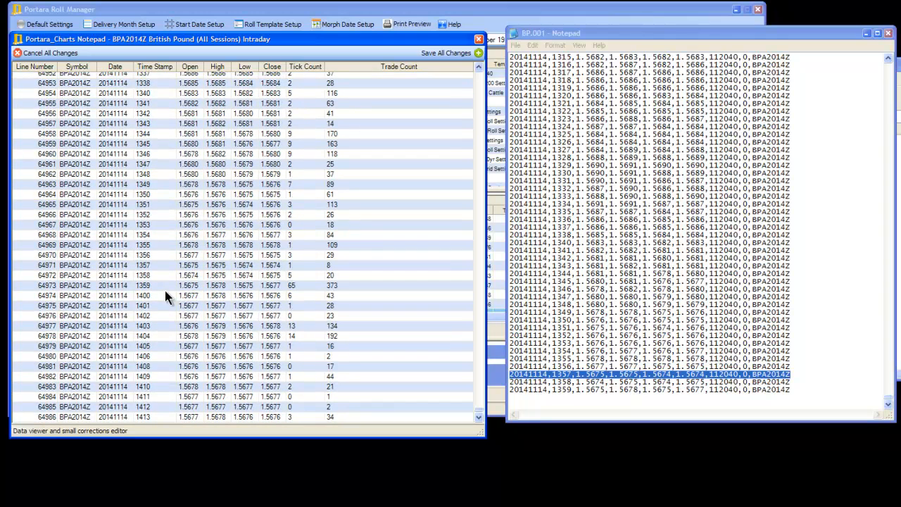
{"action": "left_click", "coordinate": [47, 266]}
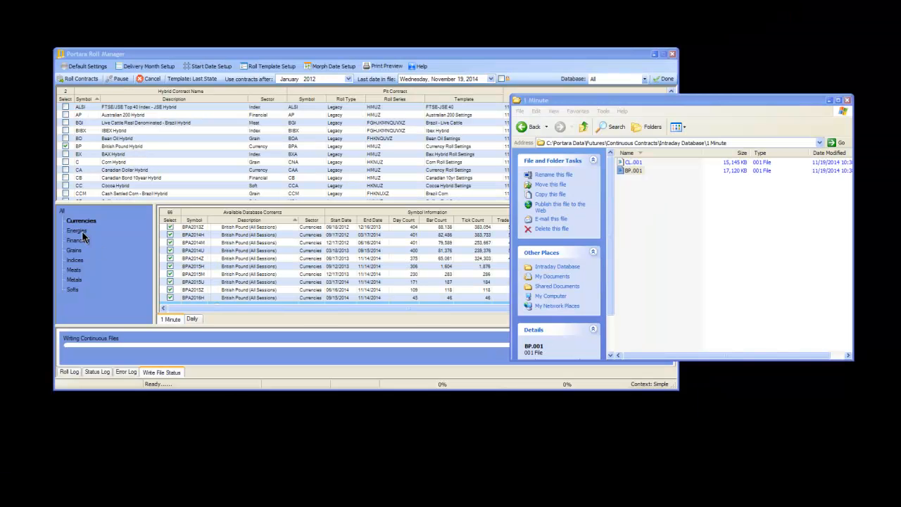
Step: Show the Energies sector in the Roll Manager and open CL.001 from the 1 Minute folder
{"action": "left_click", "coordinate": [82, 231]}
{"action": "left_click", "coordinate": [770, 247]}
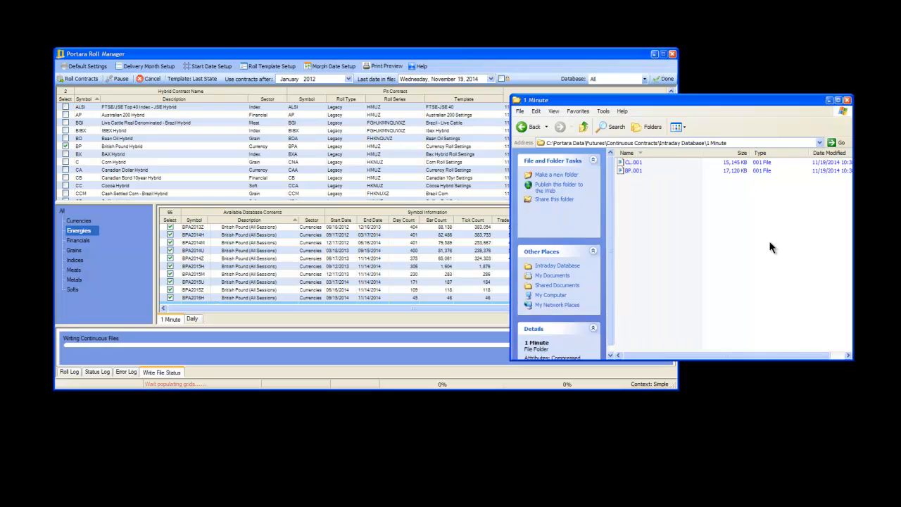
{"action": "left_click", "coordinate": [584, 127]}
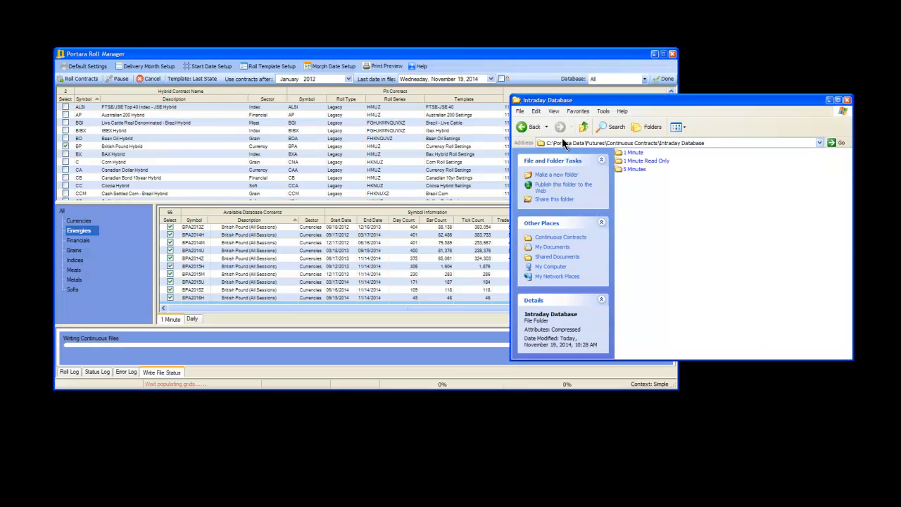
{"action": "left_click", "coordinate": [524, 127]}
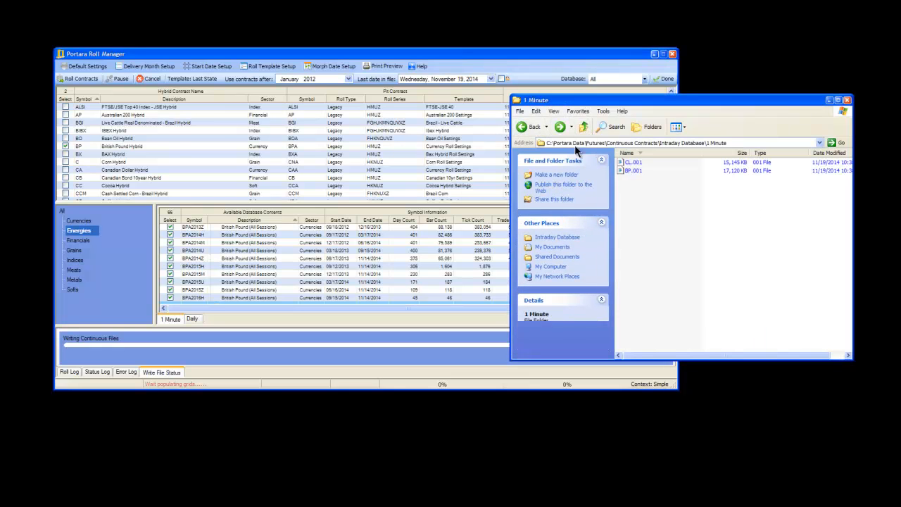
{"action": "double_click", "coordinate": [633, 174]}
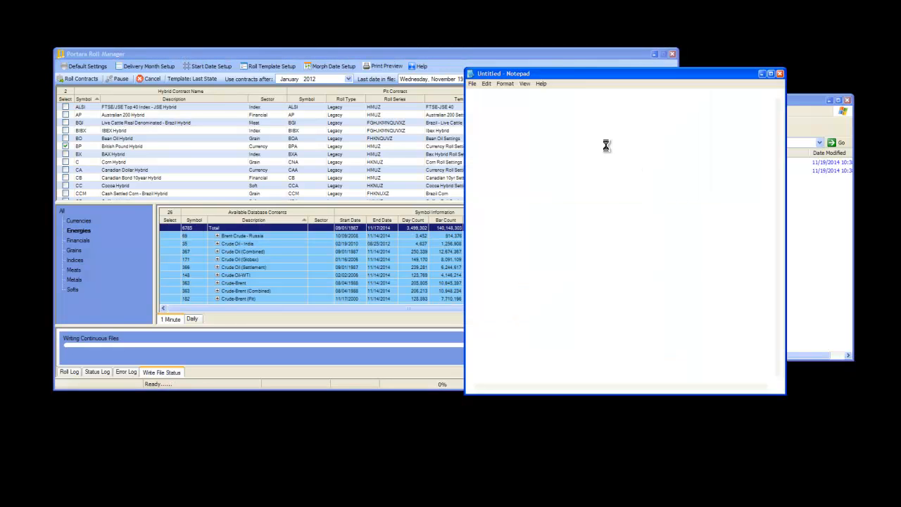
Step: Examine the last rows of CL.001 to check the final date, time stamp and contract
{"action": "left_click", "coordinate": [251, 269]}
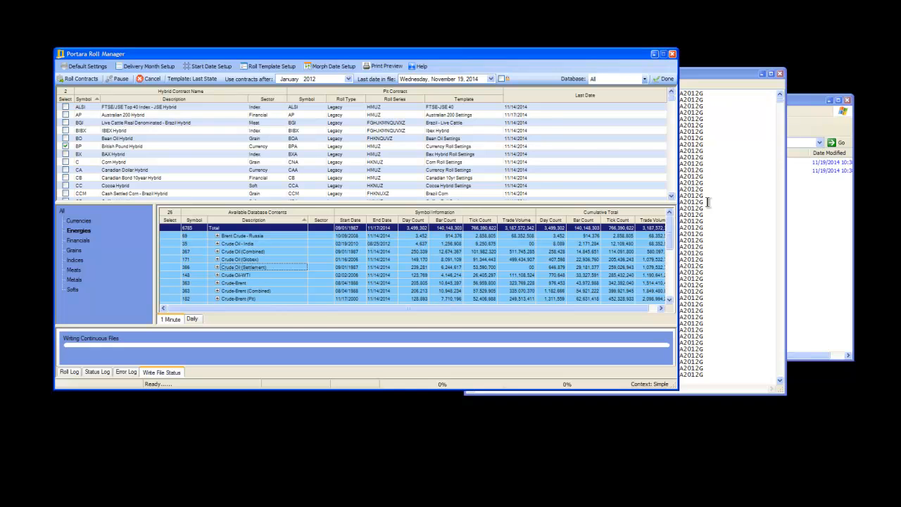
{"action": "left_click", "coordinate": [784, 99]}
{"action": "left_click_drag", "start_coordinate": [781, 100], "coordinate": [792, 383]}
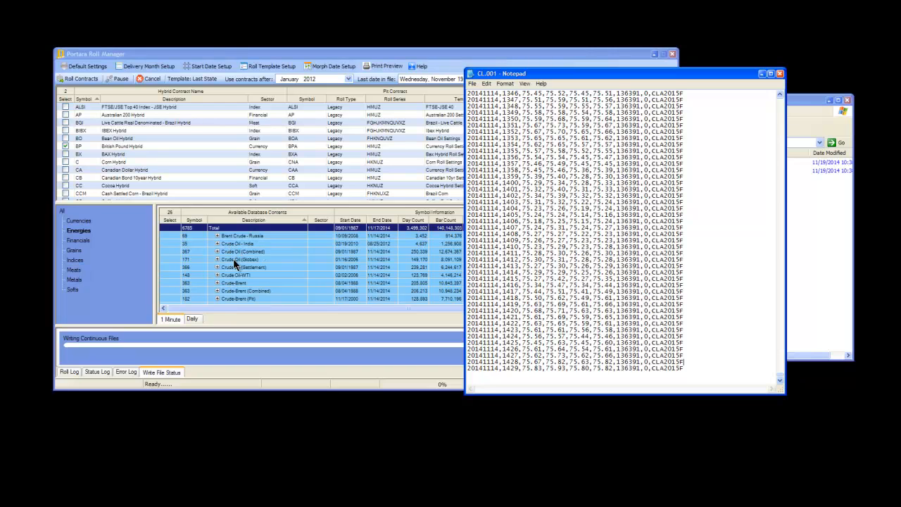
Step: Expand Crude Oil (Combined) in the available database contents and display the actual 1 minute data for CLA2015F
{"action": "left_click", "coordinate": [263, 269]}
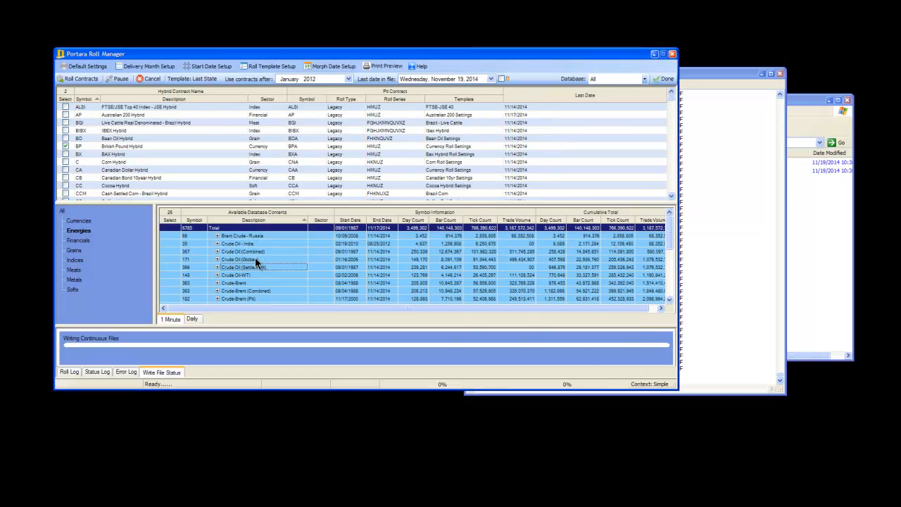
{"action": "left_click", "coordinate": [217, 251]}
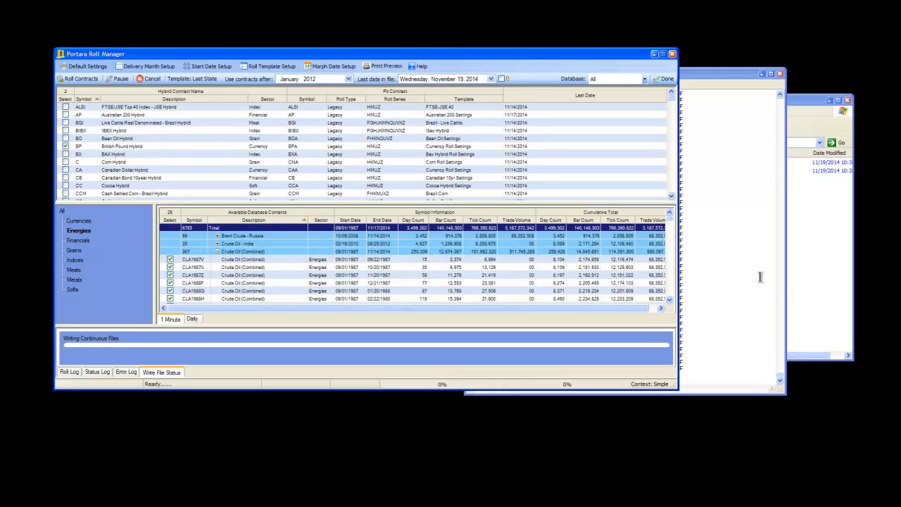
{"action": "left_click_drag", "start_coordinate": [667, 216], "coordinate": [667, 288]}
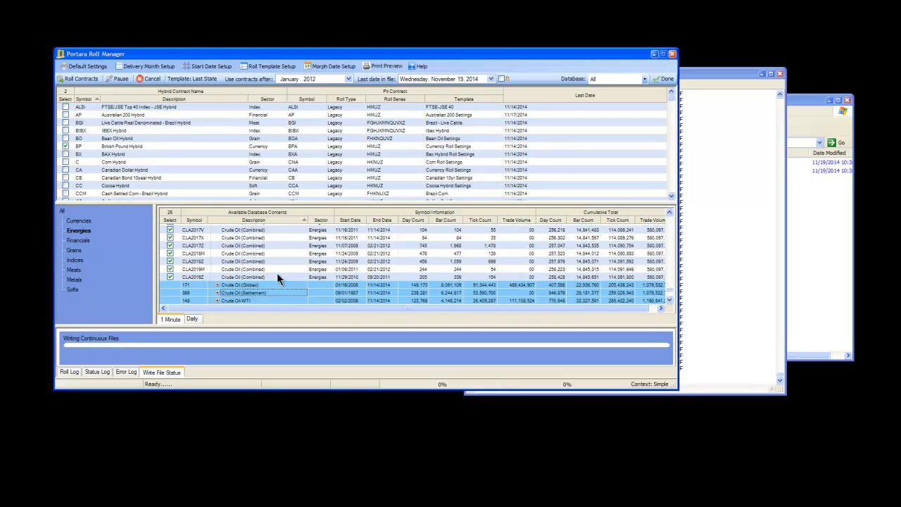
{"action": "scroll", "coordinate": [261, 270], "scroll_direction": "up", "scroll_amount": 6}
{"action": "scroll", "coordinate": [238, 273], "scroll_direction": "up", "scroll_amount": 4}
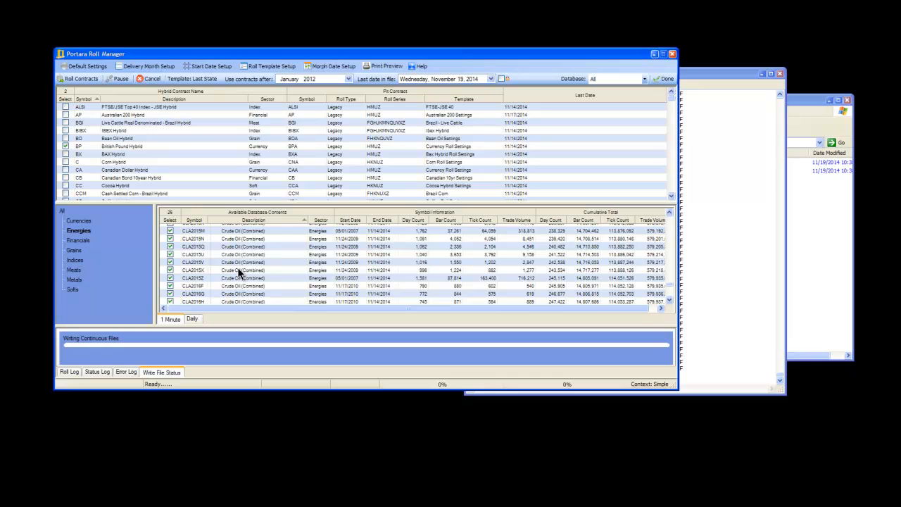
{"action": "scroll", "coordinate": [238, 273], "scroll_direction": "up", "scroll_amount": 3}
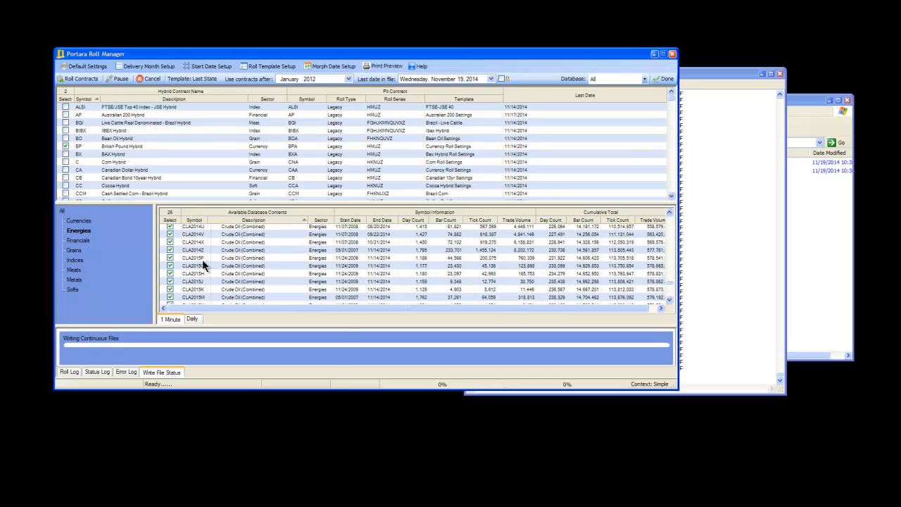
{"action": "right_click", "coordinate": [199, 258]}
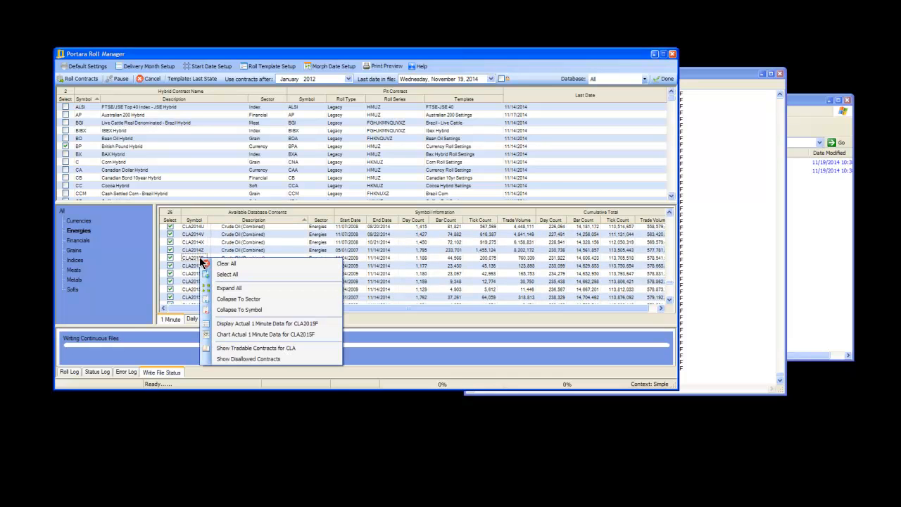
{"action": "left_click", "coordinate": [240, 323]}
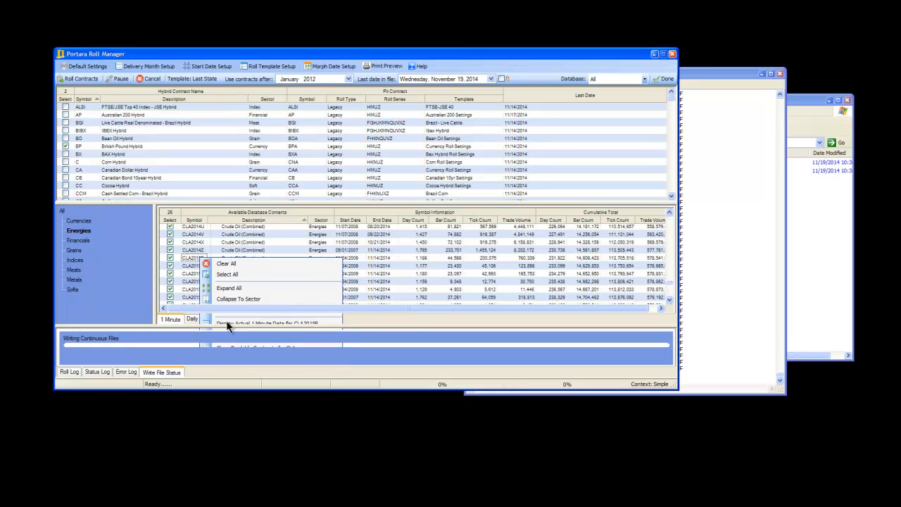
Step: Place the CLA2015F source data beside CL.001 and highlight the 20141114 row time-stamped 1426 in CL.001
{"action": "left_click_drag", "start_coordinate": [148, 135], "coordinate": [389, 66]}
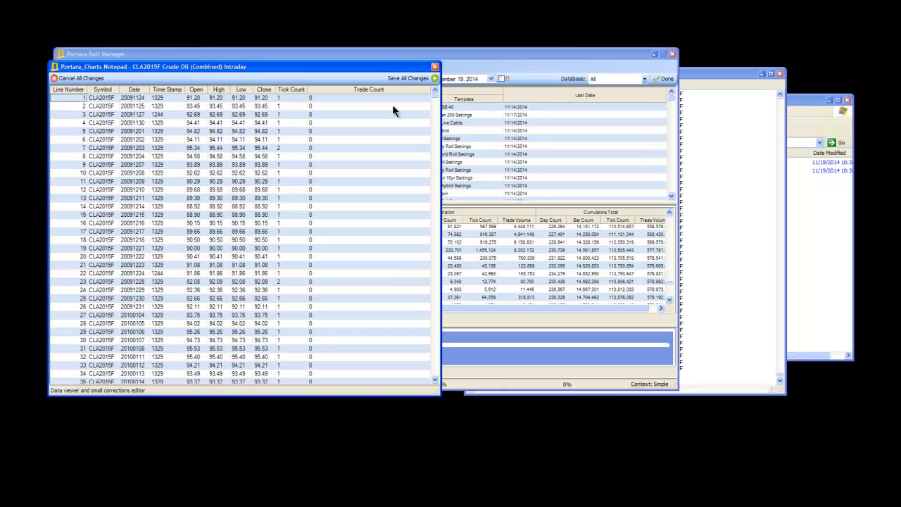
{"action": "left_click", "coordinate": [745, 139]}
{"action": "left_click_drag", "start_coordinate": [685, 76], "coordinate": [673, 73]}
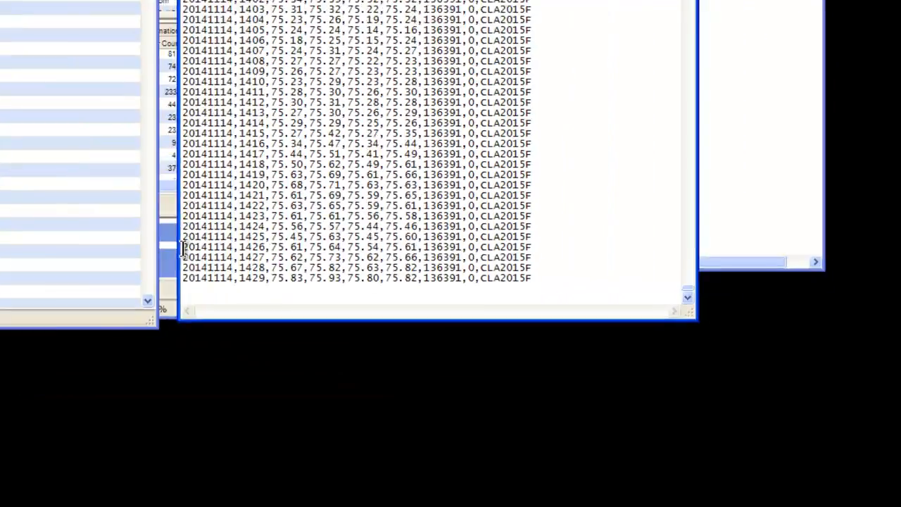
{"action": "left_click_drag", "start_coordinate": [458, 346], "coordinate": [628, 347]}
{"action": "left_click_drag", "start_coordinate": [380, 202], "coordinate": [466, 202]}
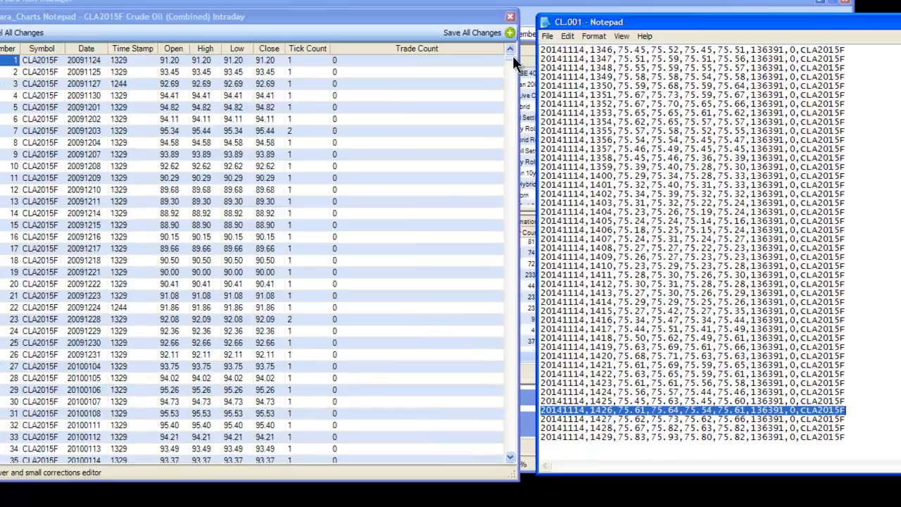
Step: Locate the 20141114 row time-stamped 1326 in the CLA2015F source data and compare its prices with the highlighted CL.001 row
{"action": "left_click_drag", "start_coordinate": [512, 58], "coordinate": [521, 469]}
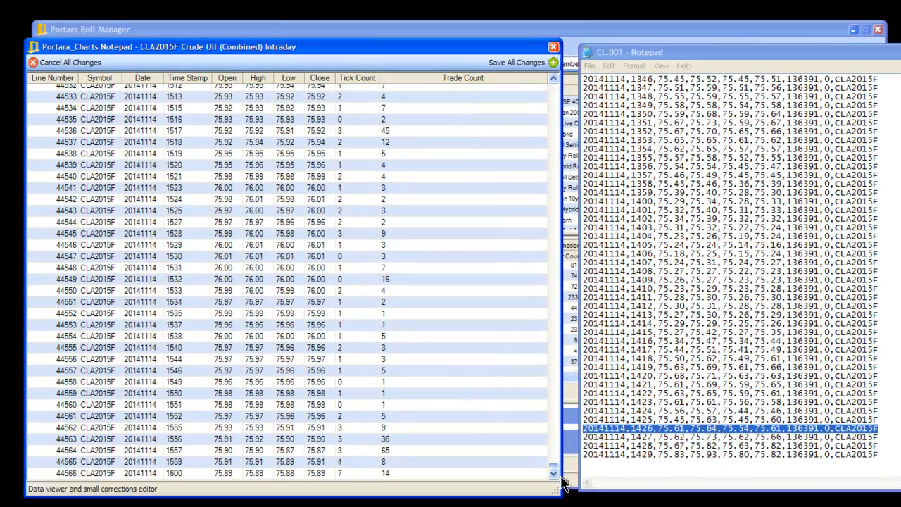
{"action": "left_click", "coordinate": [555, 357]}
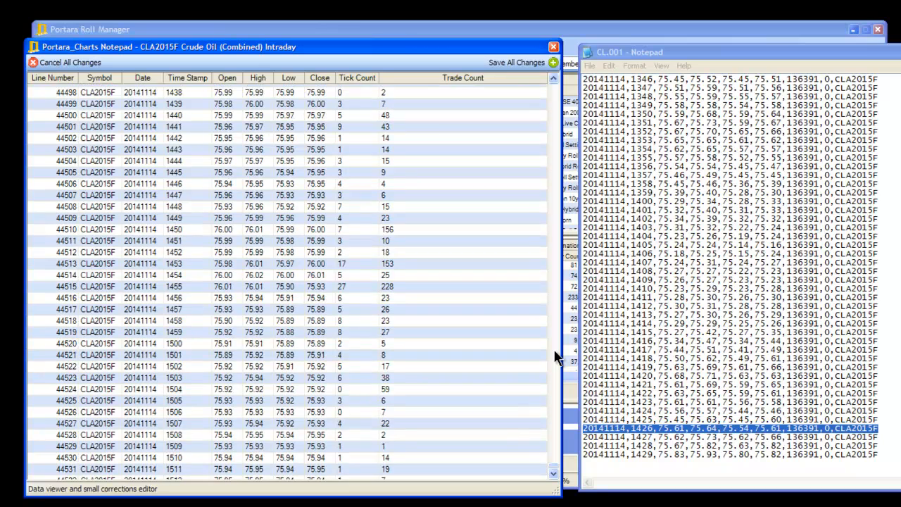
{"action": "scroll", "coordinate": [555, 357], "scroll_direction": "up", "scroll_amount": 3}
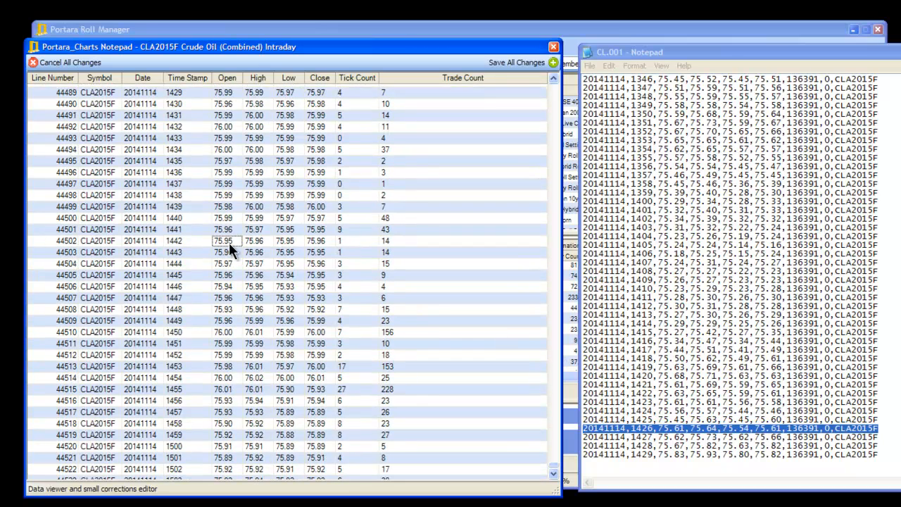
{"action": "scroll", "coordinate": [208, 253], "scroll_direction": "up", "scroll_amount": 13}
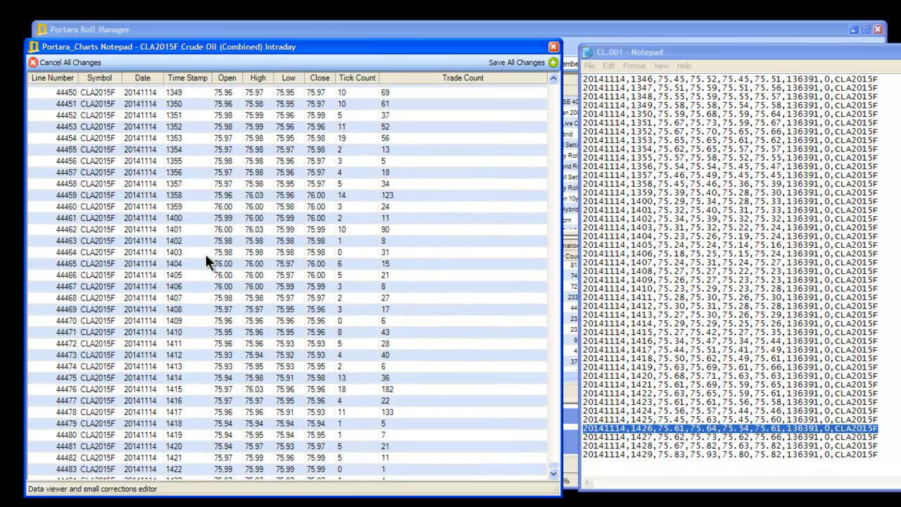
{"action": "scroll", "coordinate": [205, 254], "scroll_direction": "up", "scroll_amount": 8}
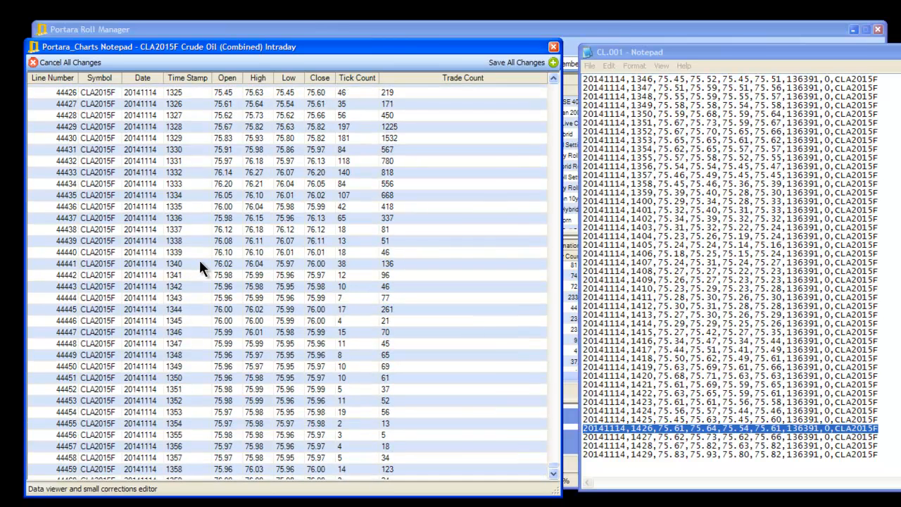
{"action": "scroll", "coordinate": [200, 266], "scroll_direction": "up", "scroll_amount": 1}
{"action": "left_click", "coordinate": [178, 140]}
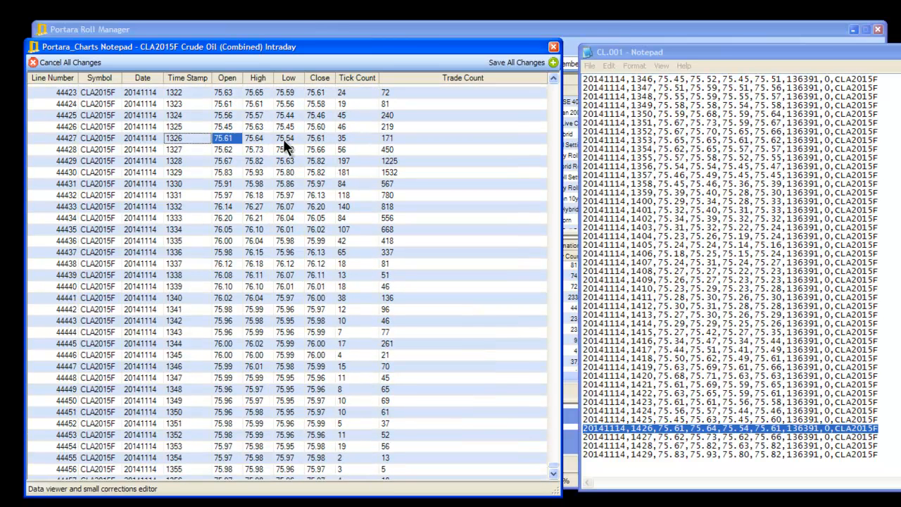